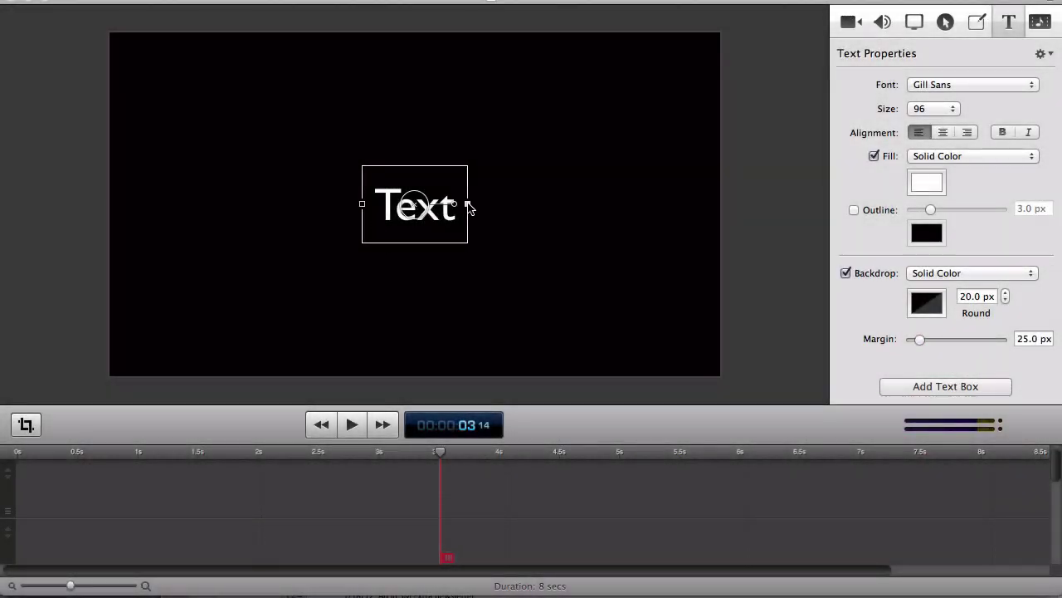
Widen the text box to both sides so it spans most of the frame
drag(469, 206, 694, 204)
drag(362, 204, 135, 177)
click(83, 503)
key(super+plus)
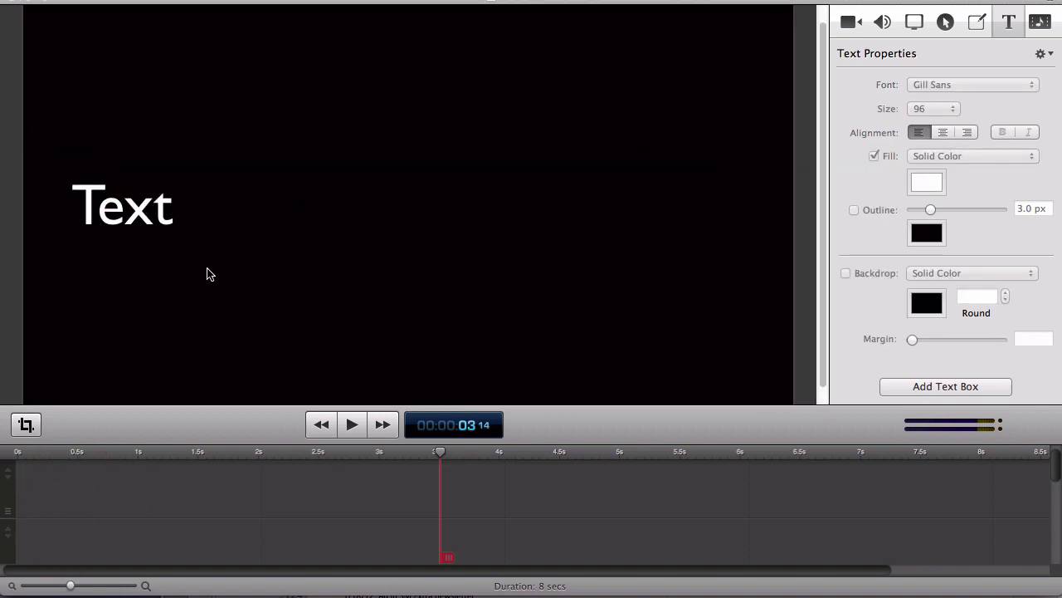
key(super+minus)
Replace the placeholder 'Text' with the yellow, centred Hobbit passage in Helvetica 72
click(219, 208)
double_click(224, 204)
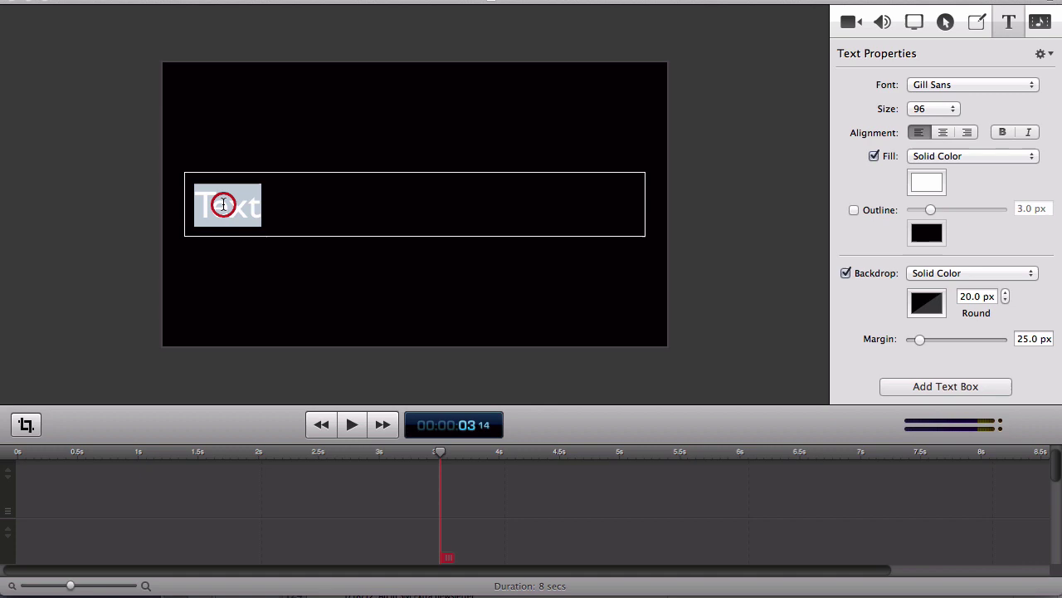
key(super+v)
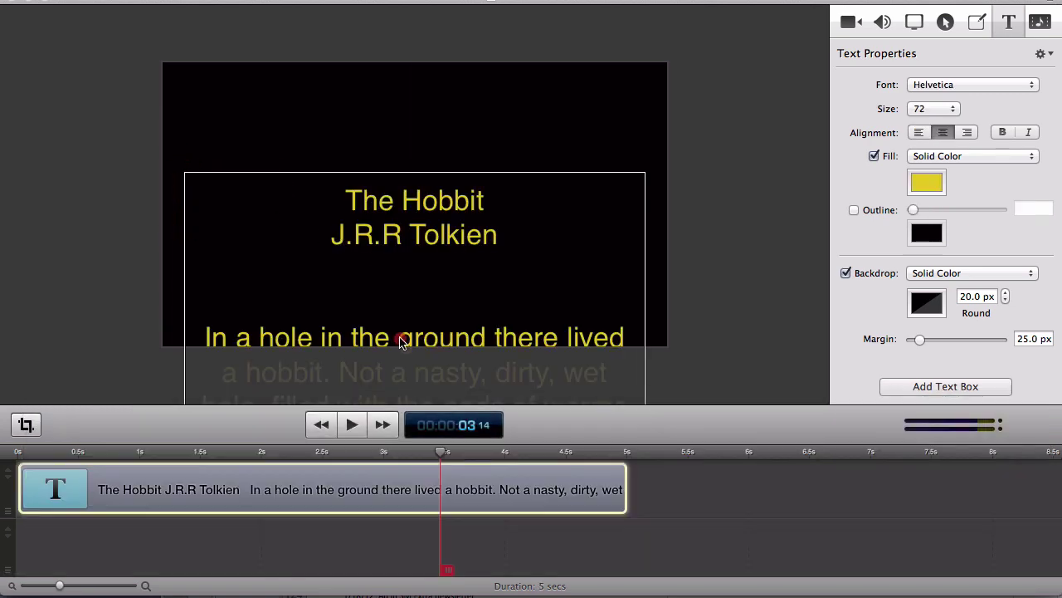
Raise the passage in the frame and lengthen its text clip to 20 seconds
drag(403, 344, 401, 253)
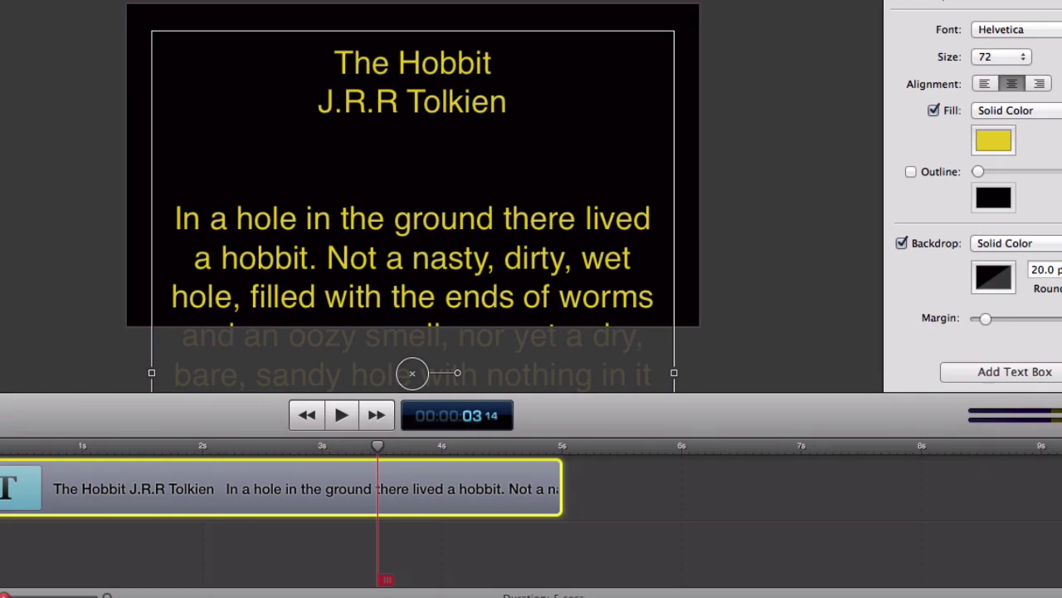
drag(58, 586, 28, 587)
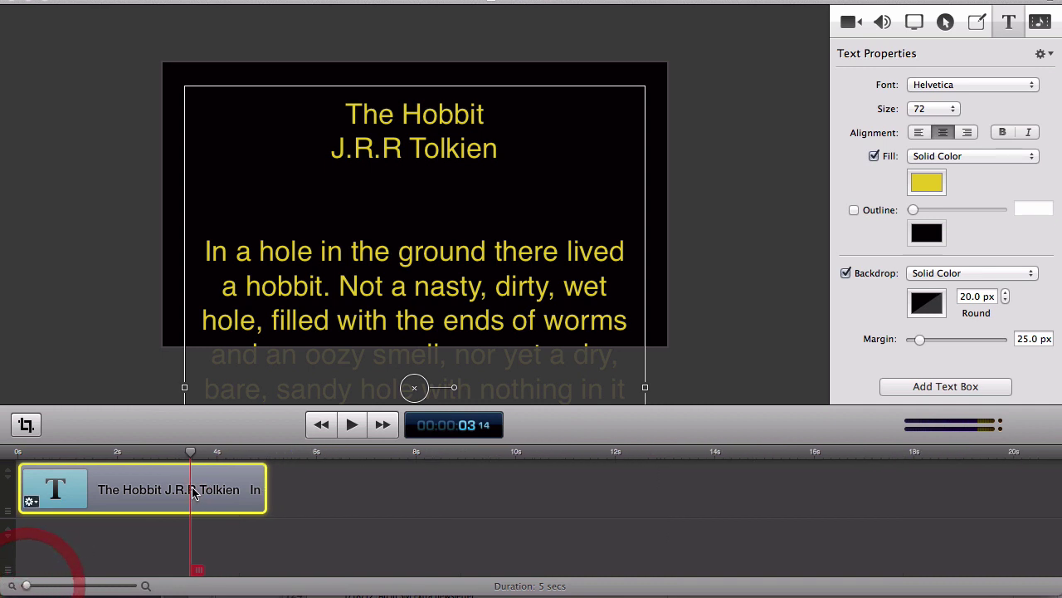
drag(263, 482, 1011, 477)
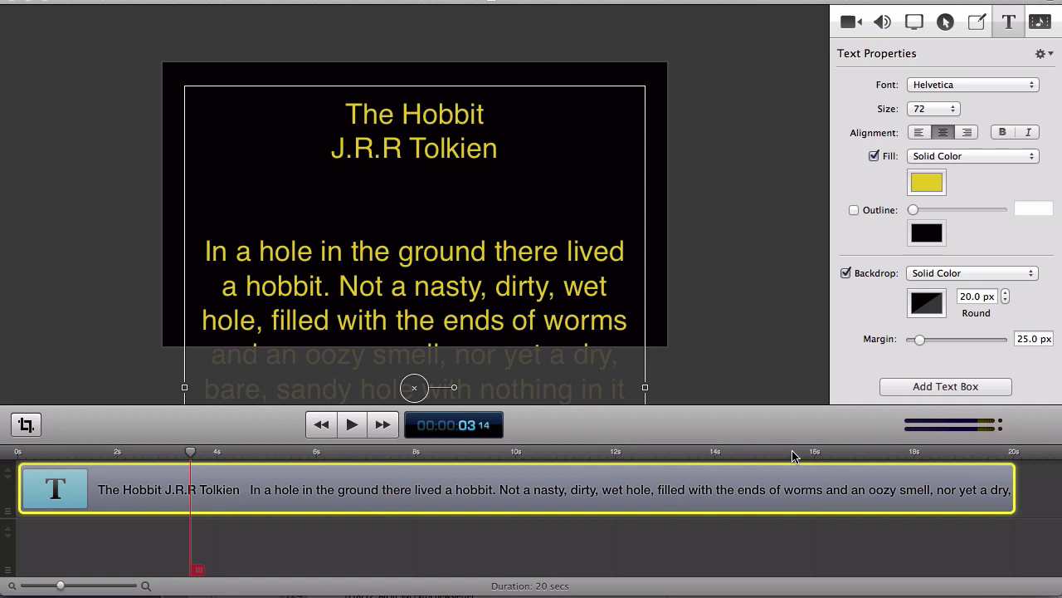
Split the Hobbit text clip at about 12:28 with Cmd+T
right_click(688, 496)
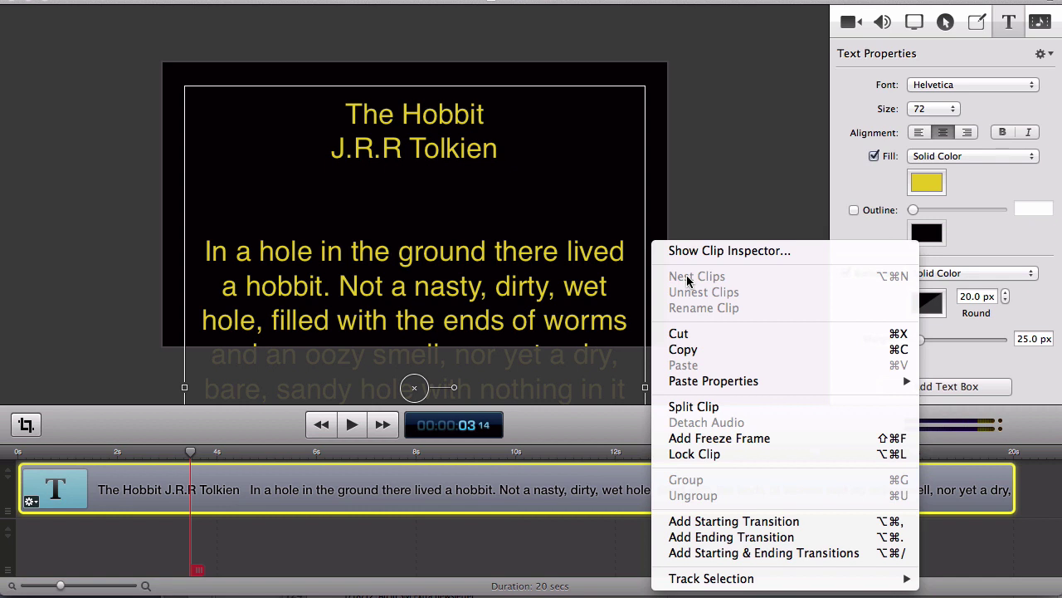
click(603, 509)
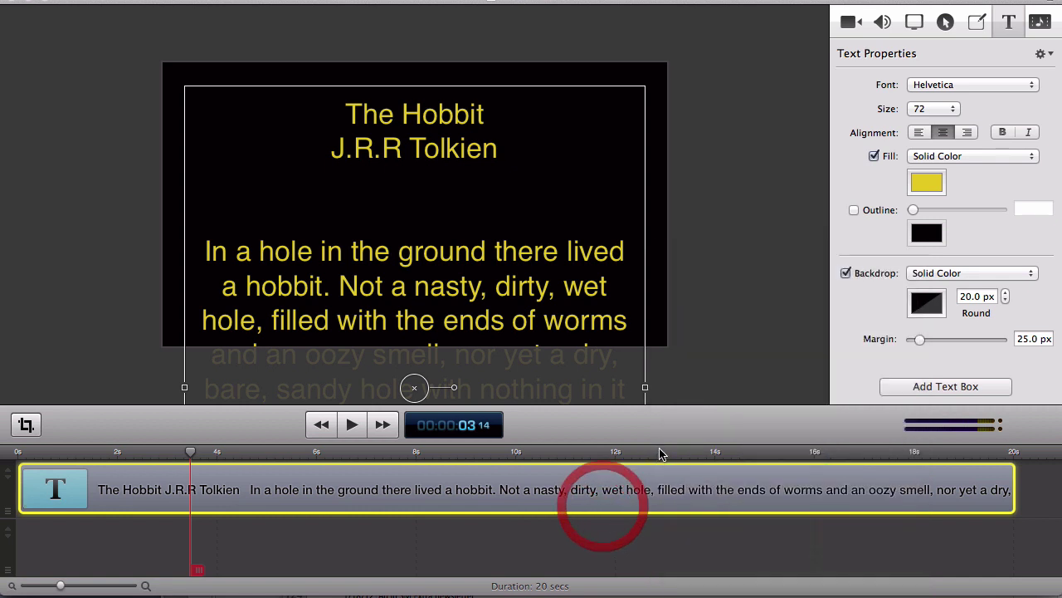
click(661, 452)
key(t)
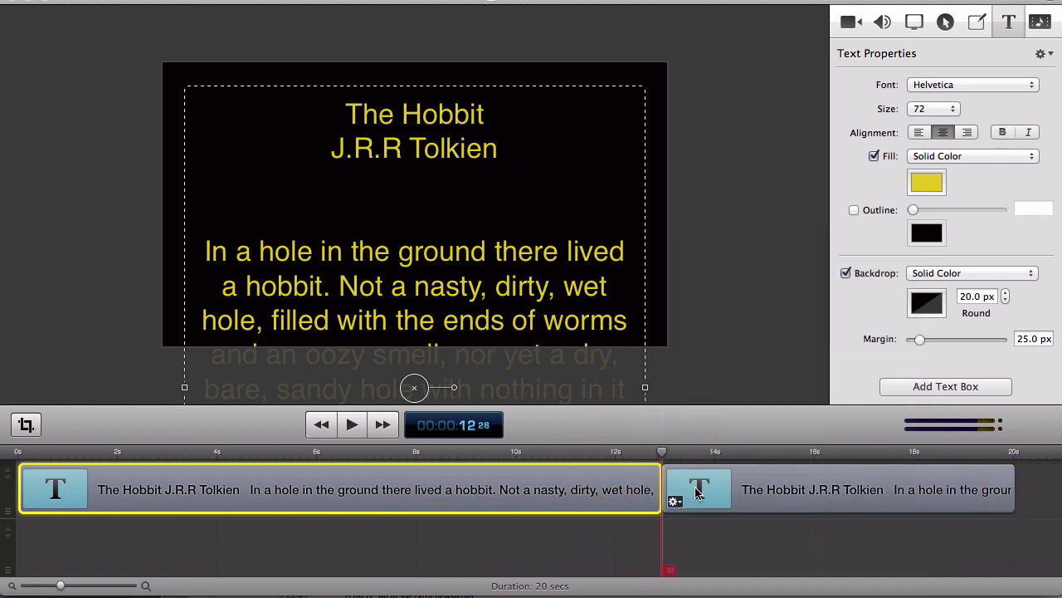
Combine both split text clips into one nested clip
drag(727, 554, 629, 502)
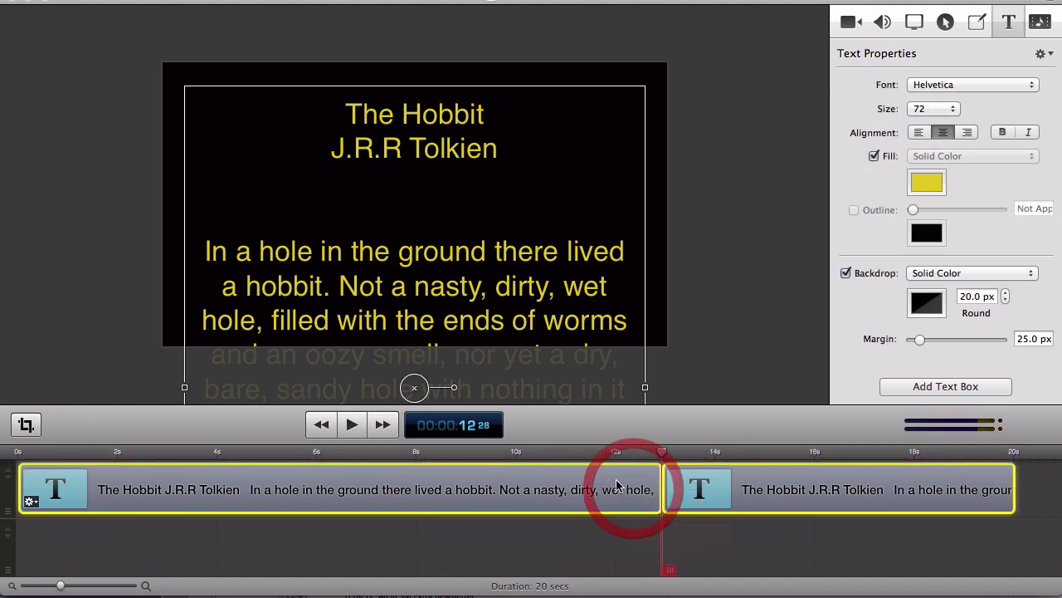
right_click(618, 485)
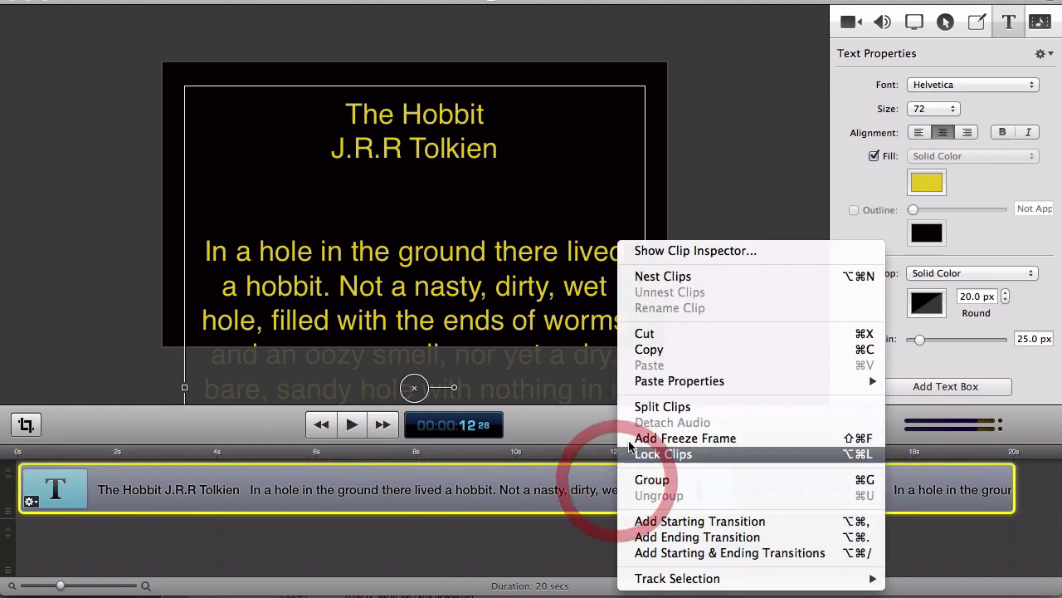
click(663, 277)
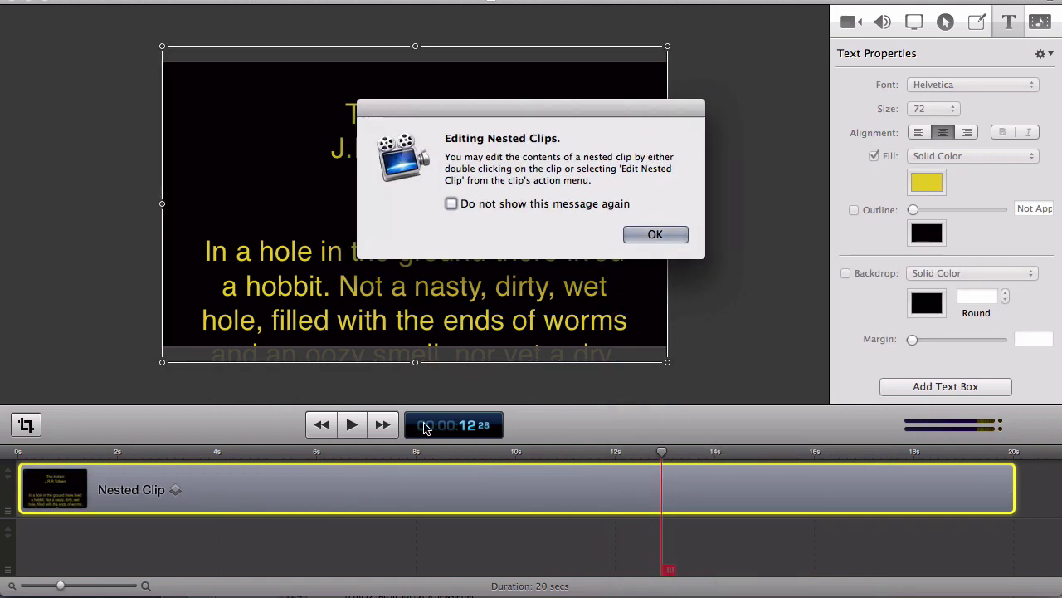
click(655, 235)
Inside the nested clip, delete the second text clip
double_click(381, 484)
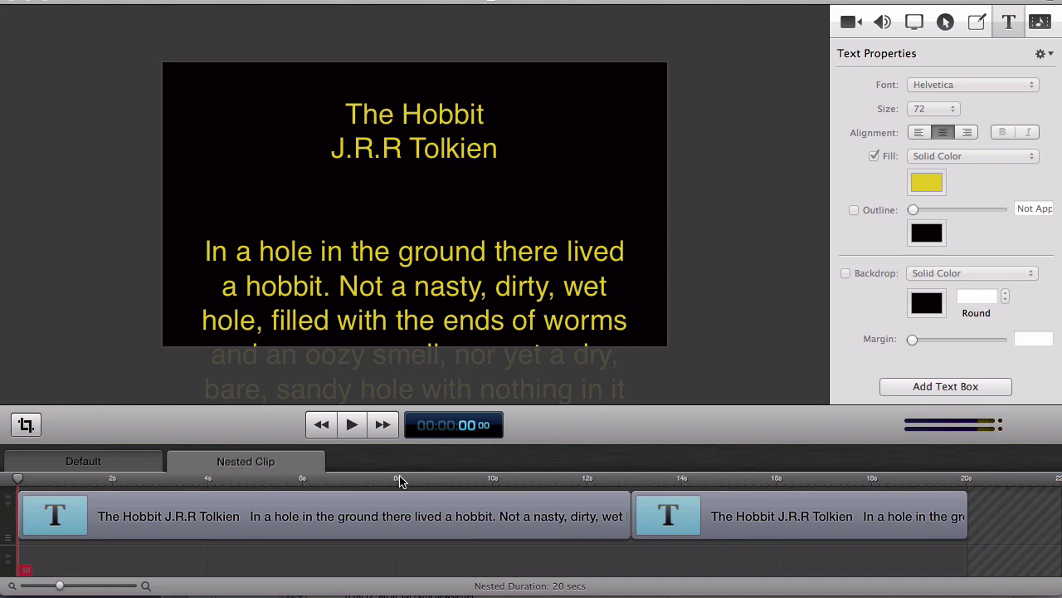
click(266, 465)
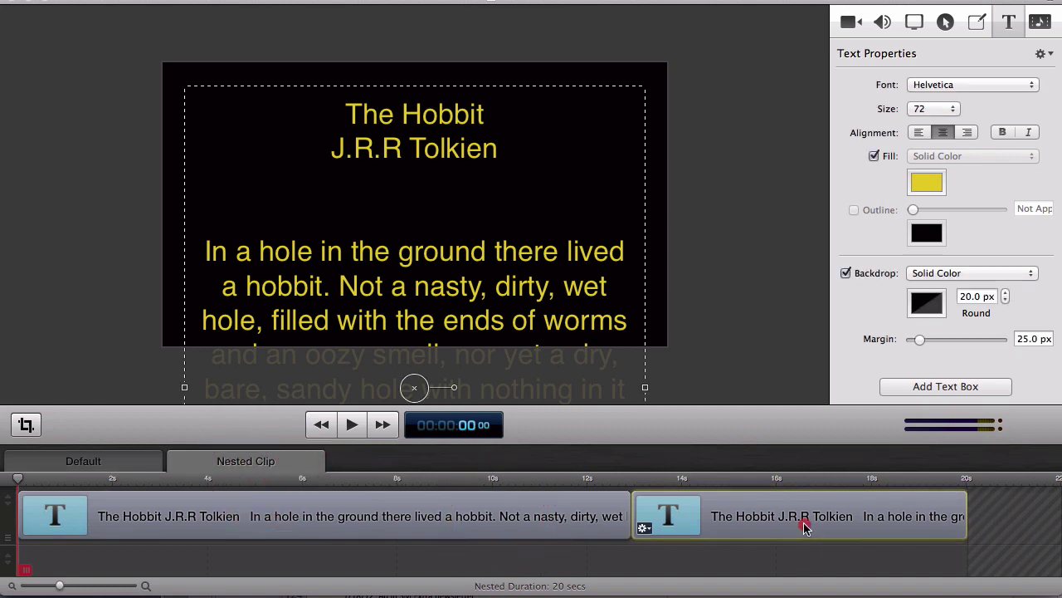
click(809, 521)
key(BackSpace)
Stretch the remaining text clip to 20 seconds and lower the title toward the bottom
click(627, 519)
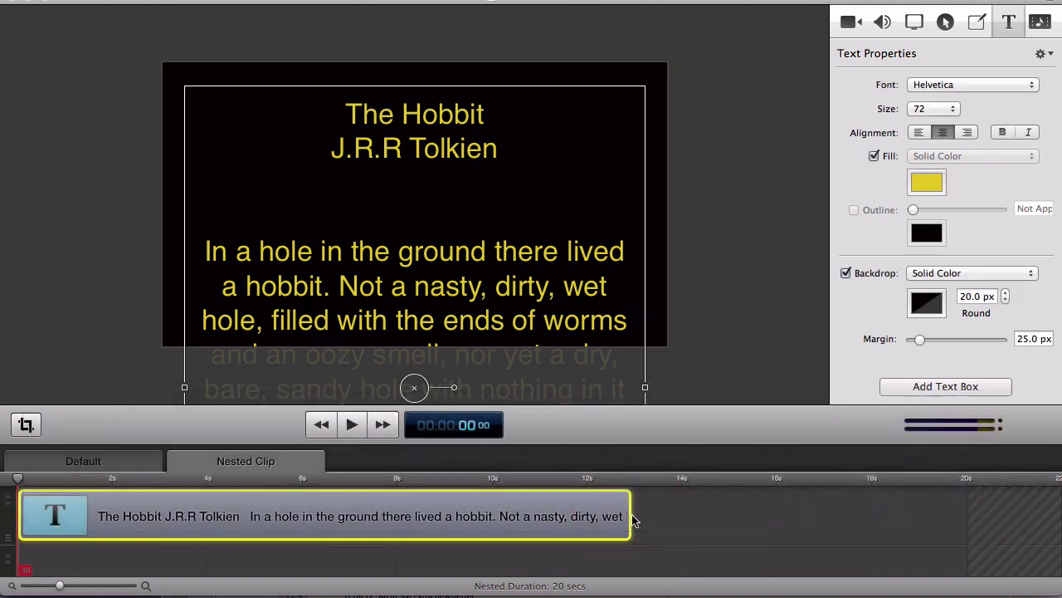
drag(630, 516, 967, 516)
click(508, 529)
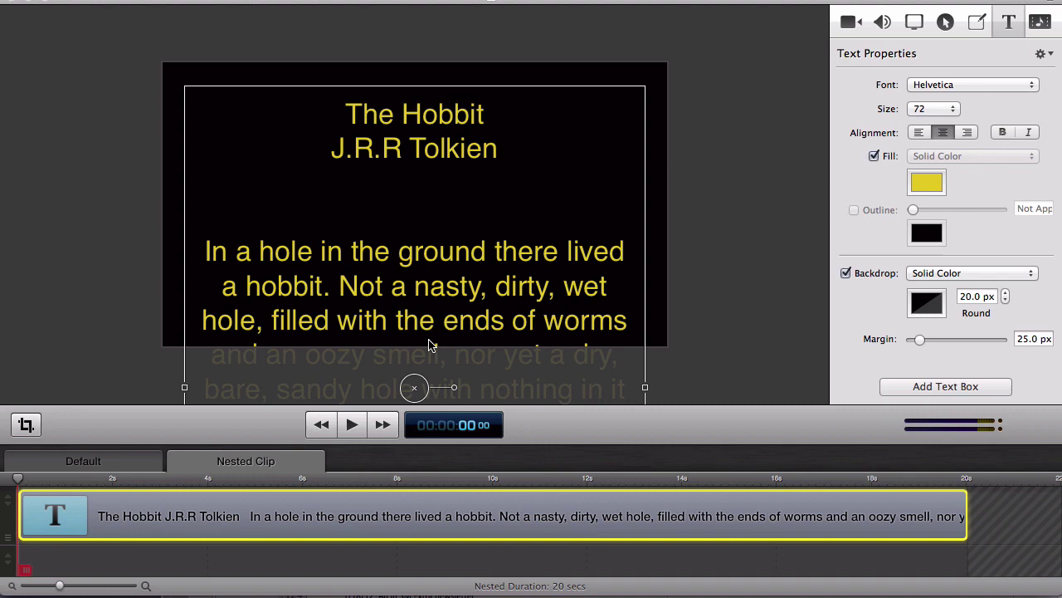
drag(429, 352, 430, 429)
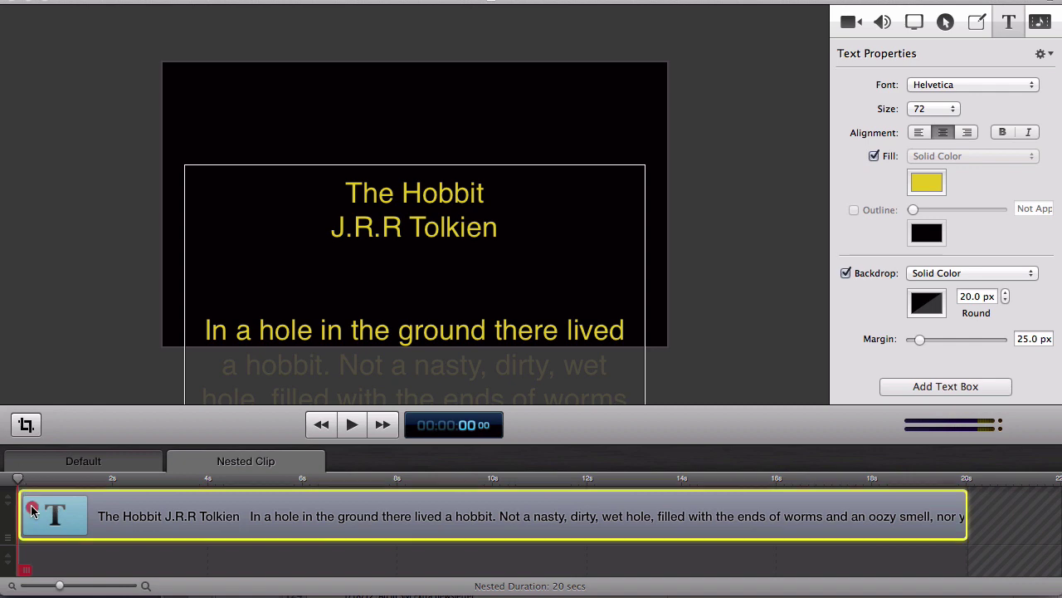
Add a video action spanning the whole text clip, with the text starting below the frame
click(844, 23)
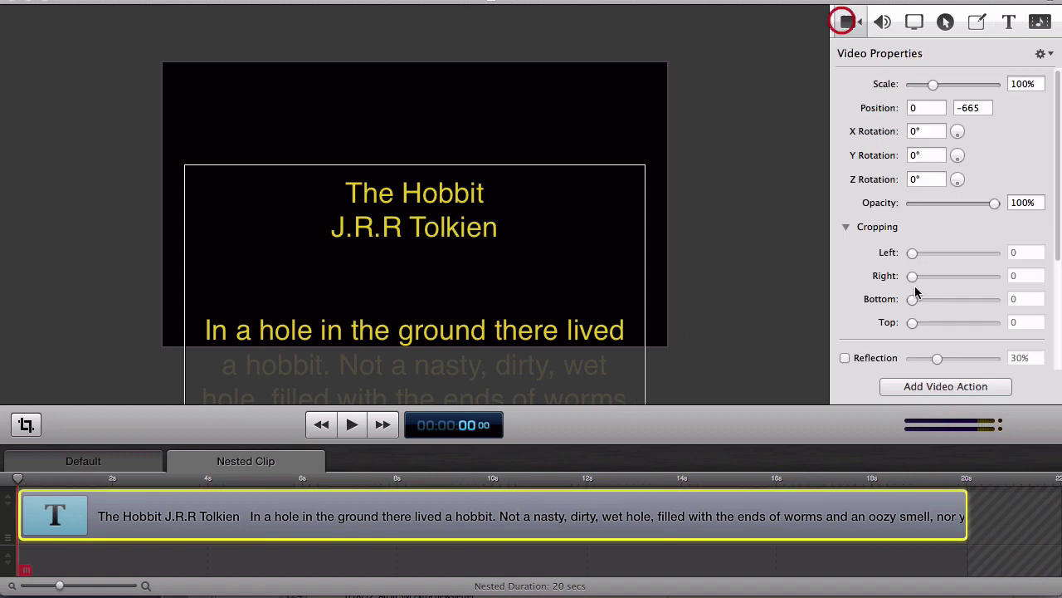
click(952, 387)
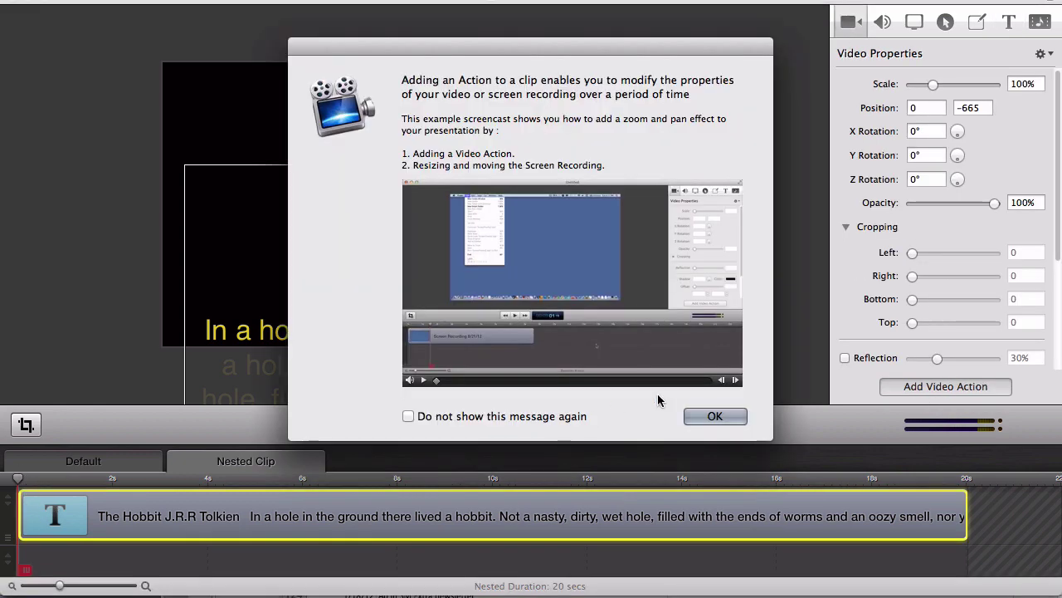
click(705, 418)
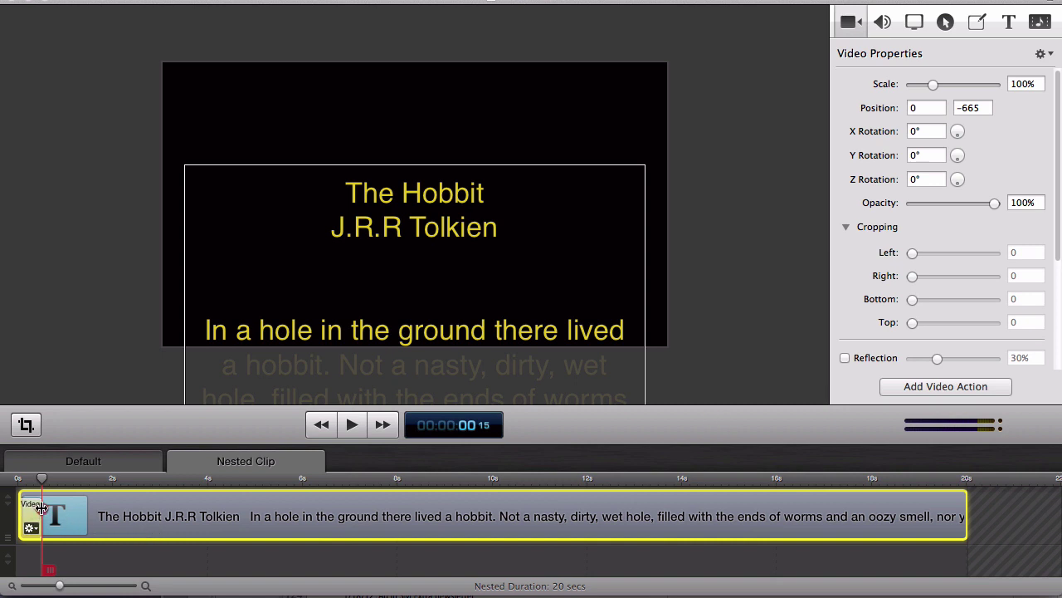
drag(41, 507, 968, 523)
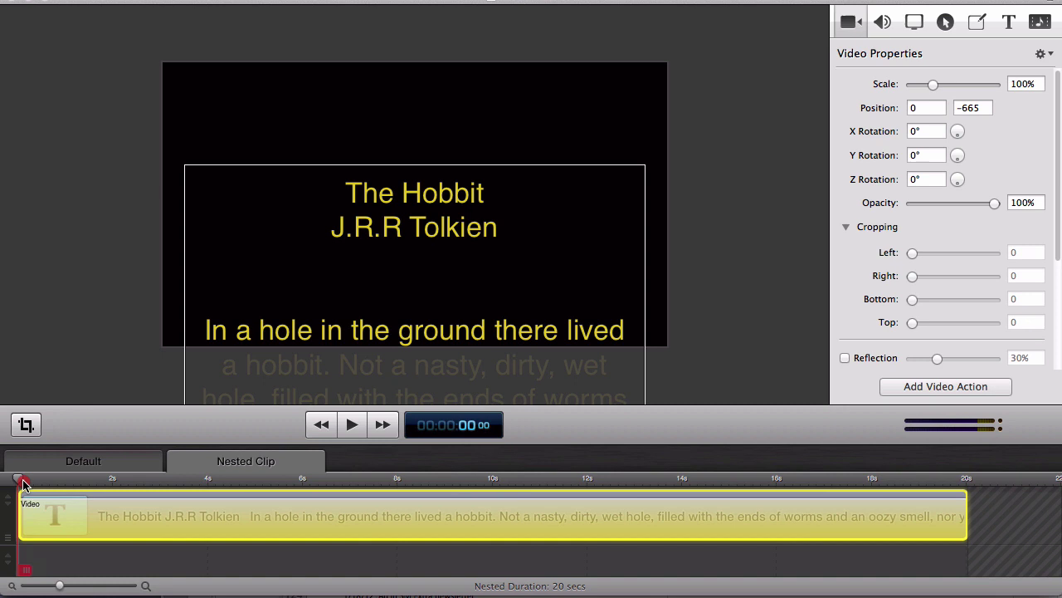
drag(402, 230, 407, 401)
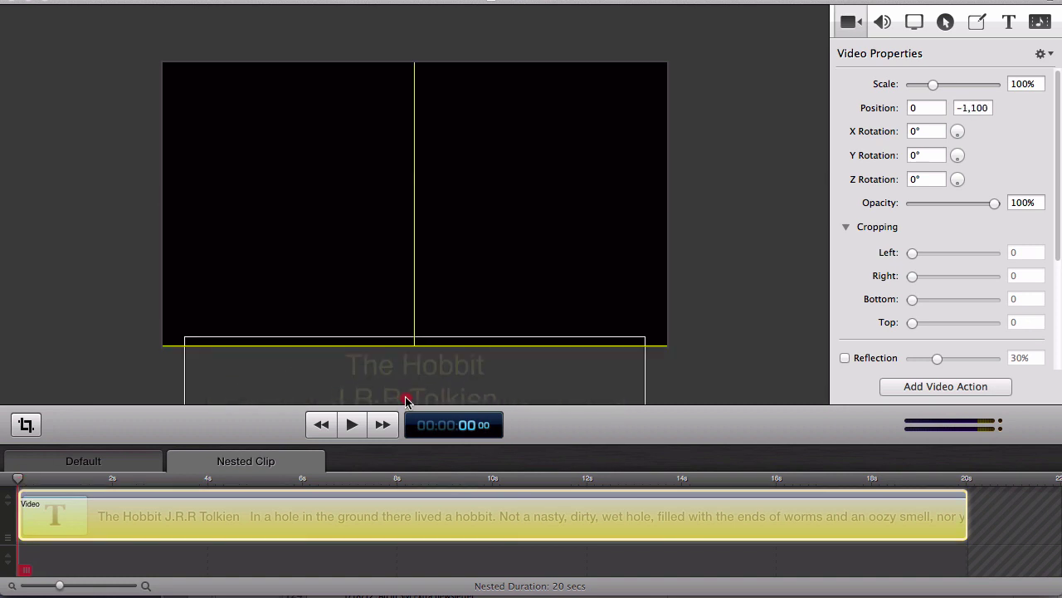
drag(407, 400, 406, 400)
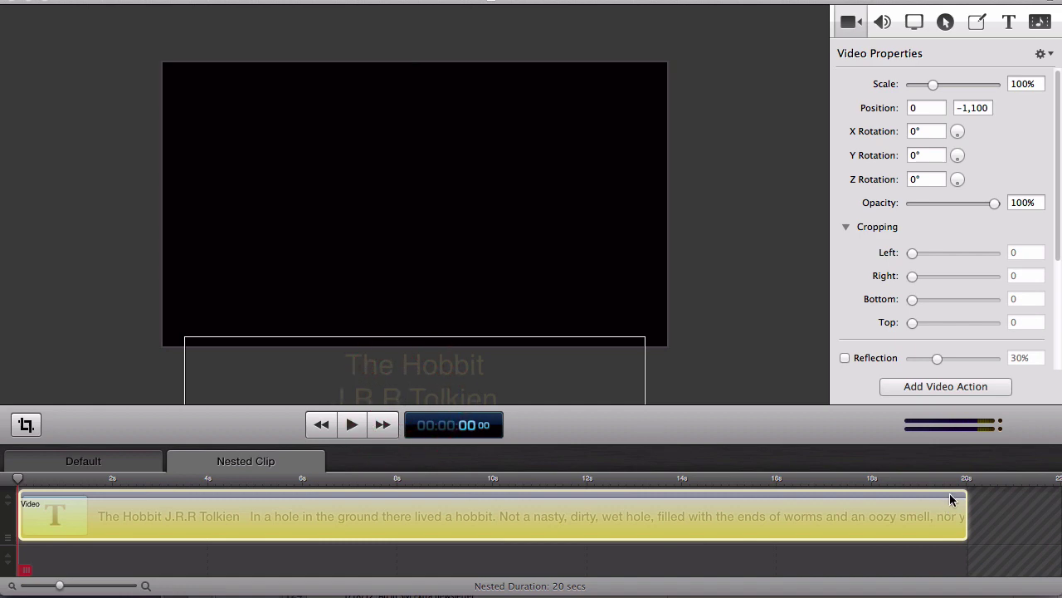
At the clip's end, move the text above the top edge to Y 1,100
click(968, 479)
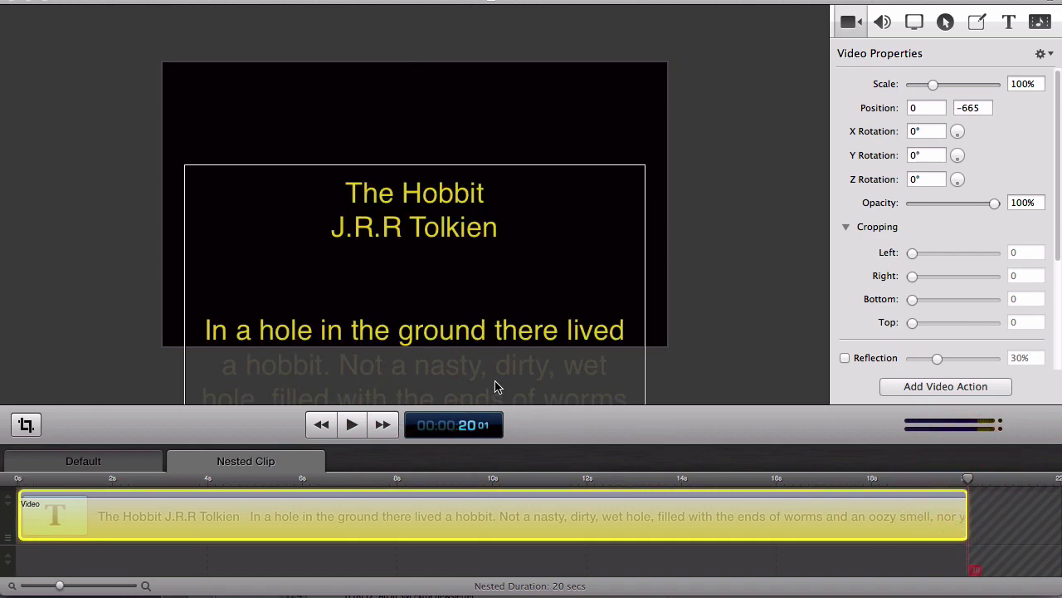
drag(494, 394, 490, 61)
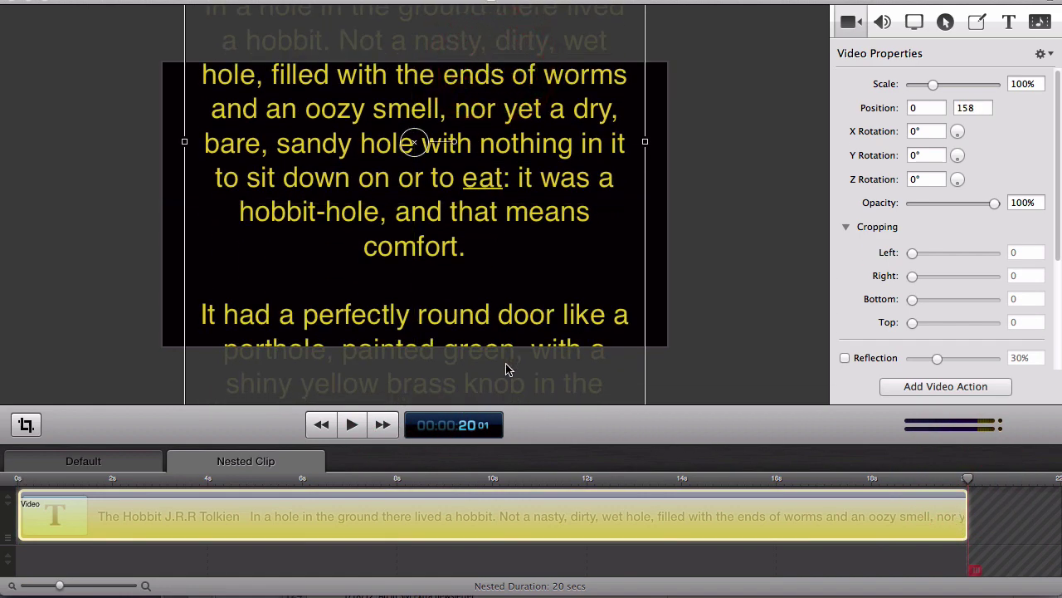
drag(506, 368, 508, 2)
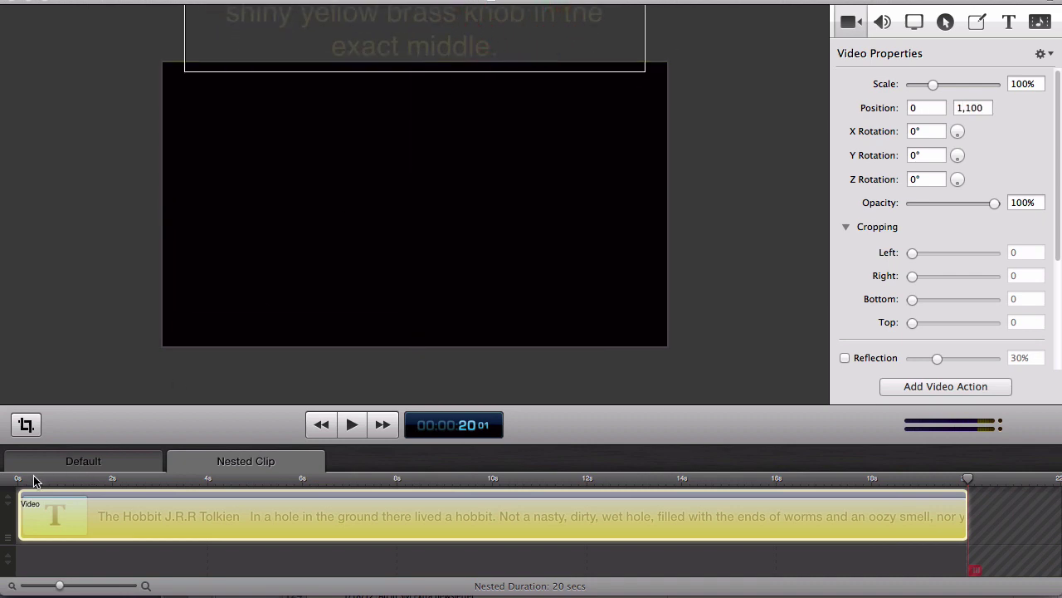
drag(33, 480, 954, 481)
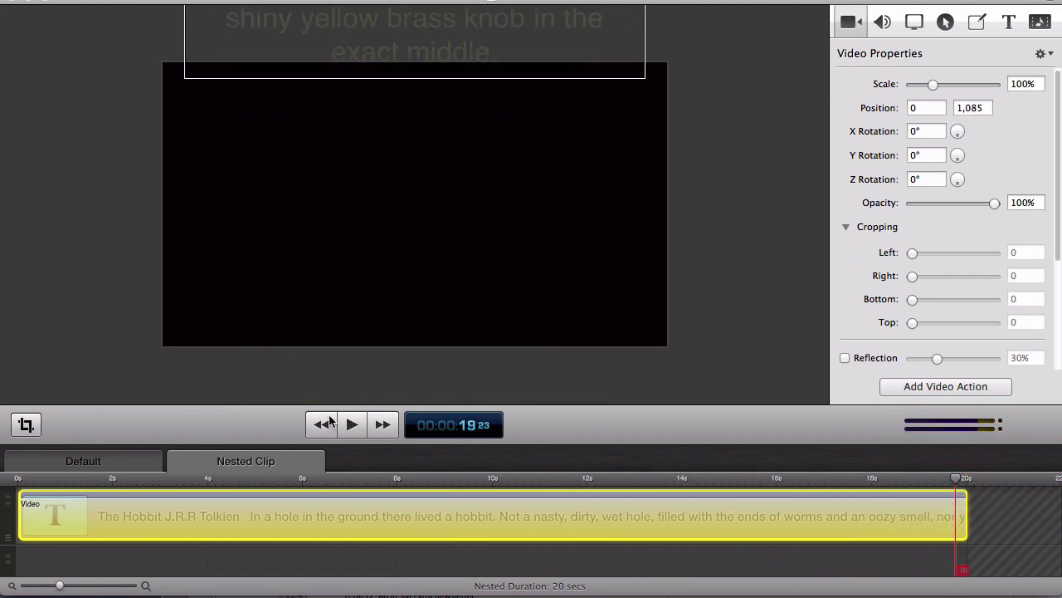
click(308, 565)
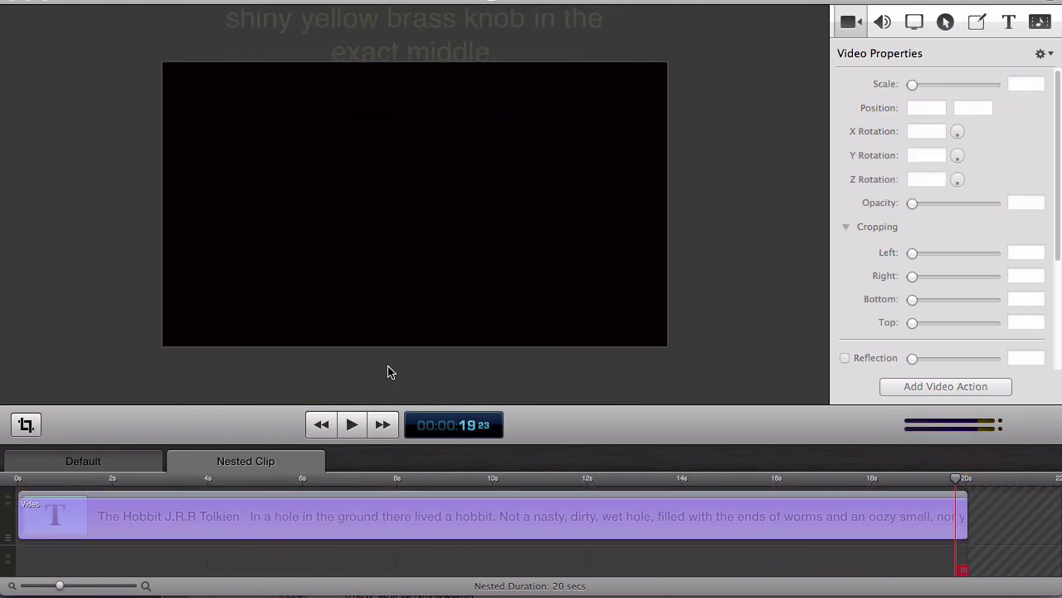
click(291, 480)
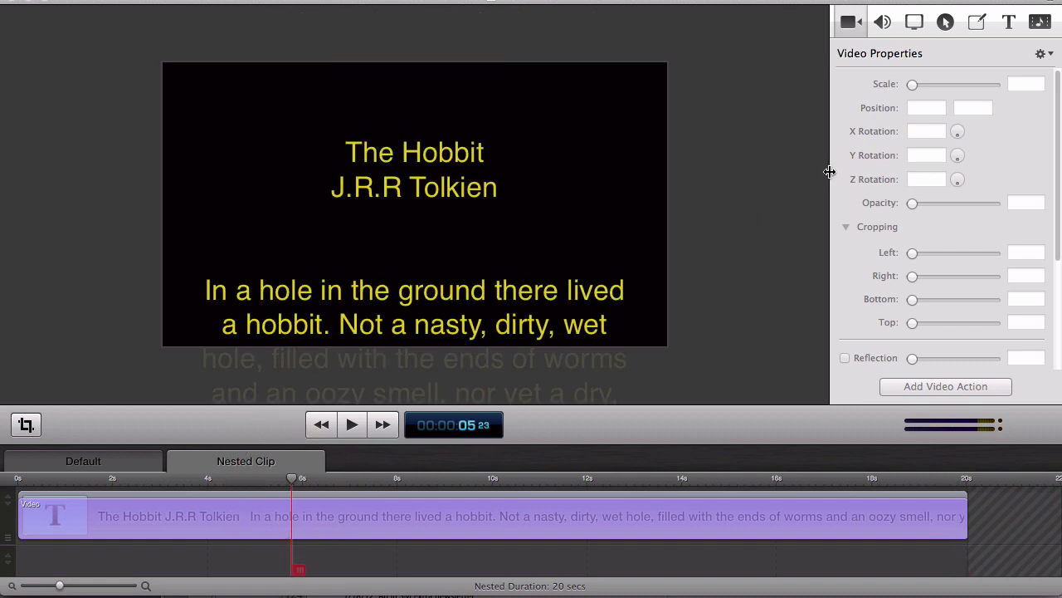
click(740, 504)
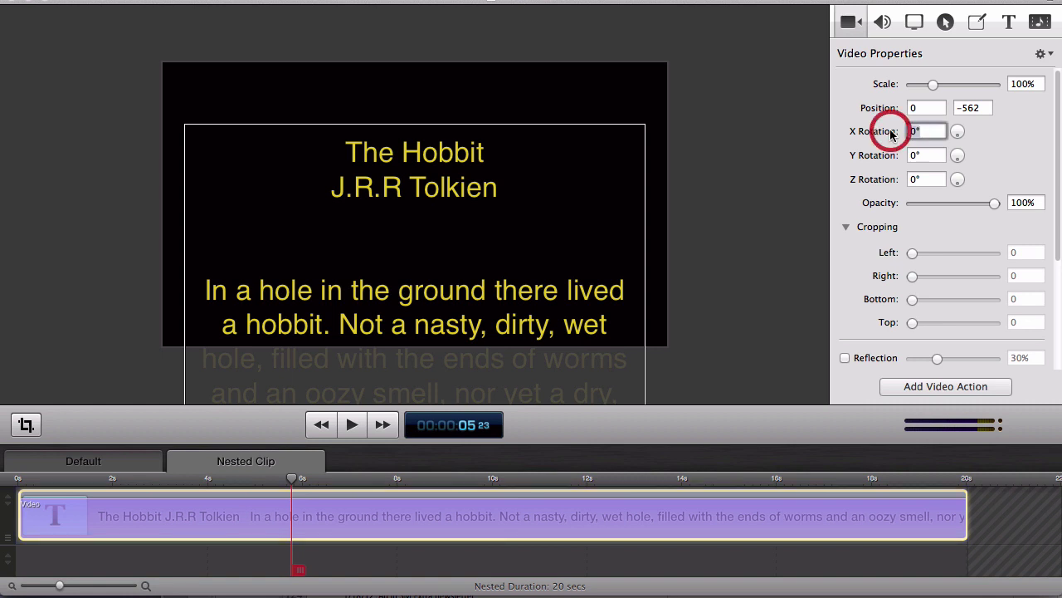
text(-70)
key(Return)
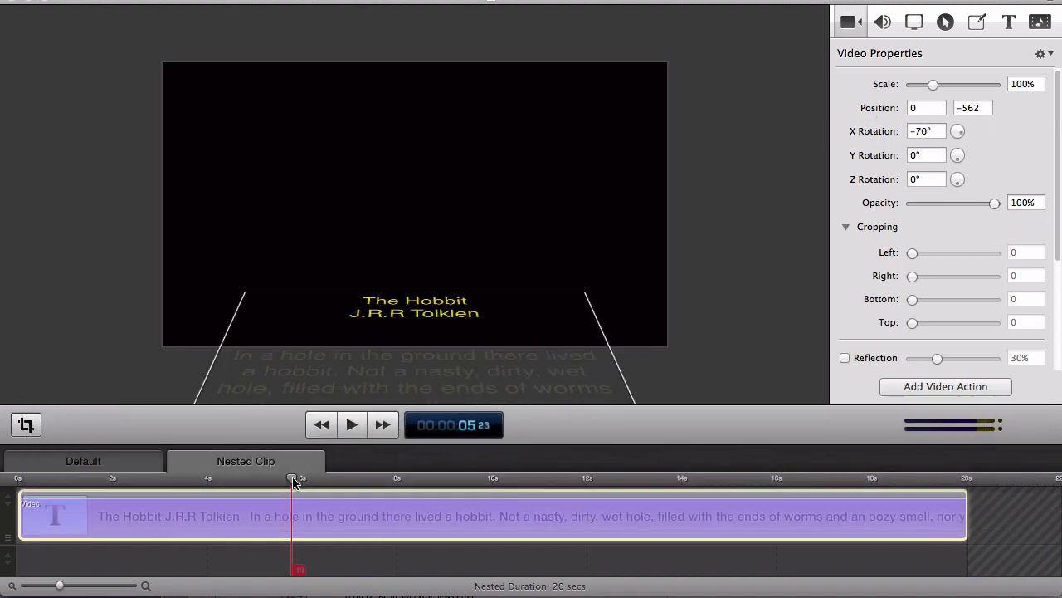
drag(293, 481, 440, 437)
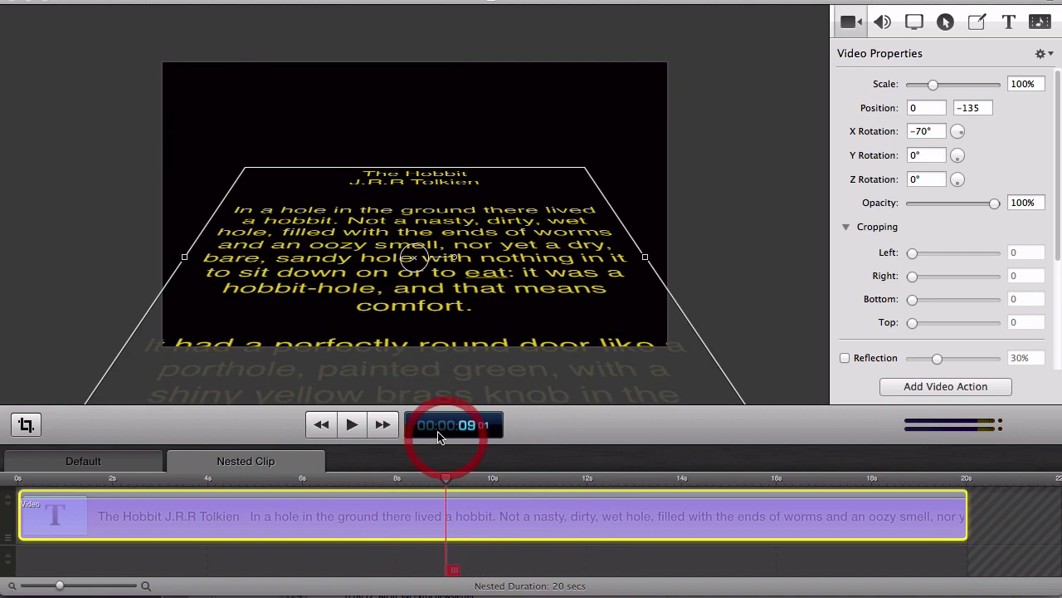
key(super+z)
click(703, 347)
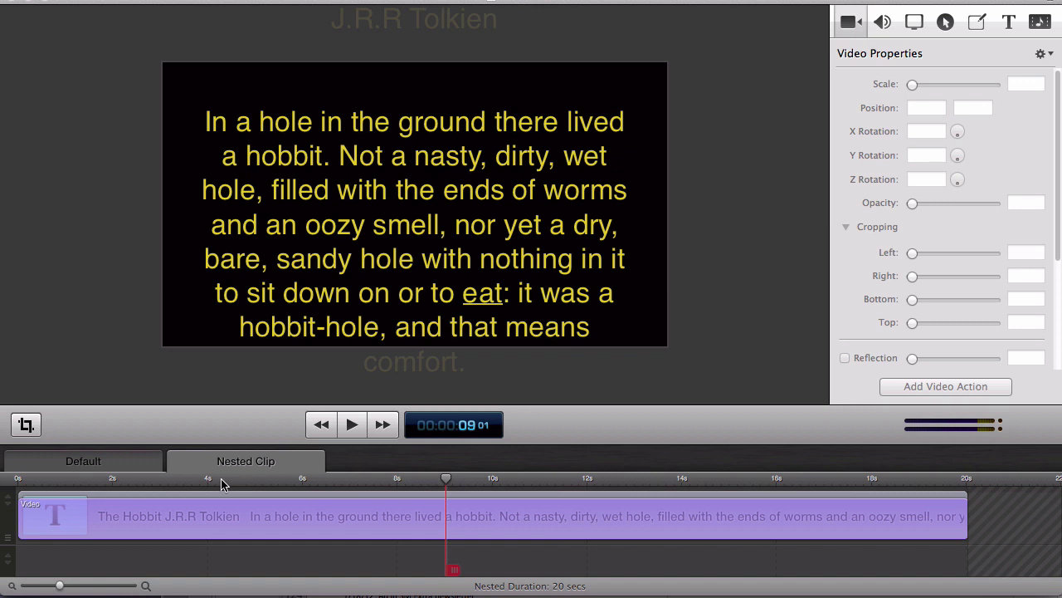
Give the Nested Clip on the main timeline an X Rotation of -70° and scrub to check
click(114, 463)
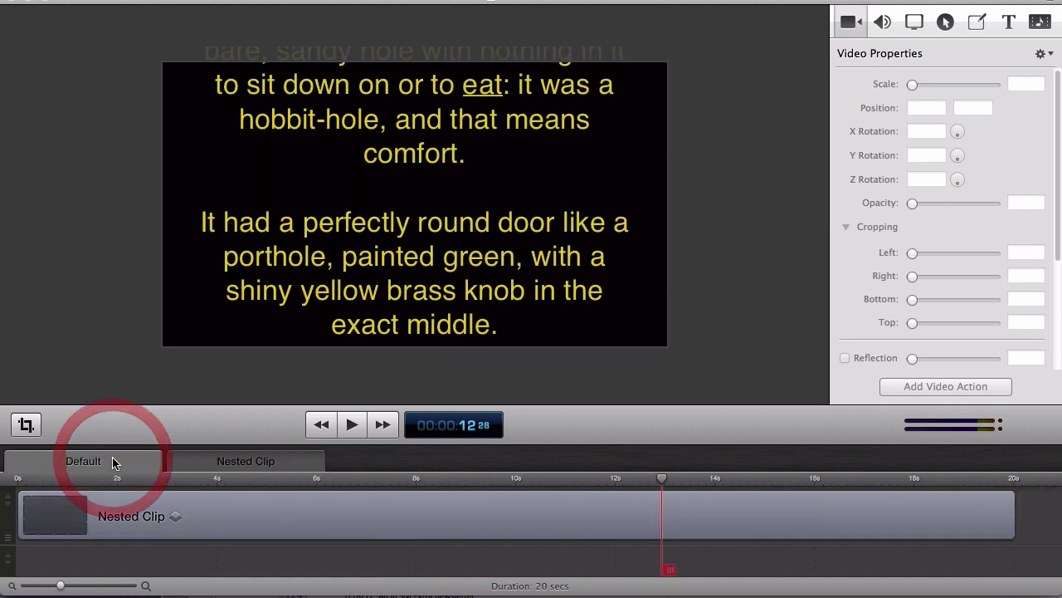
click(221, 514)
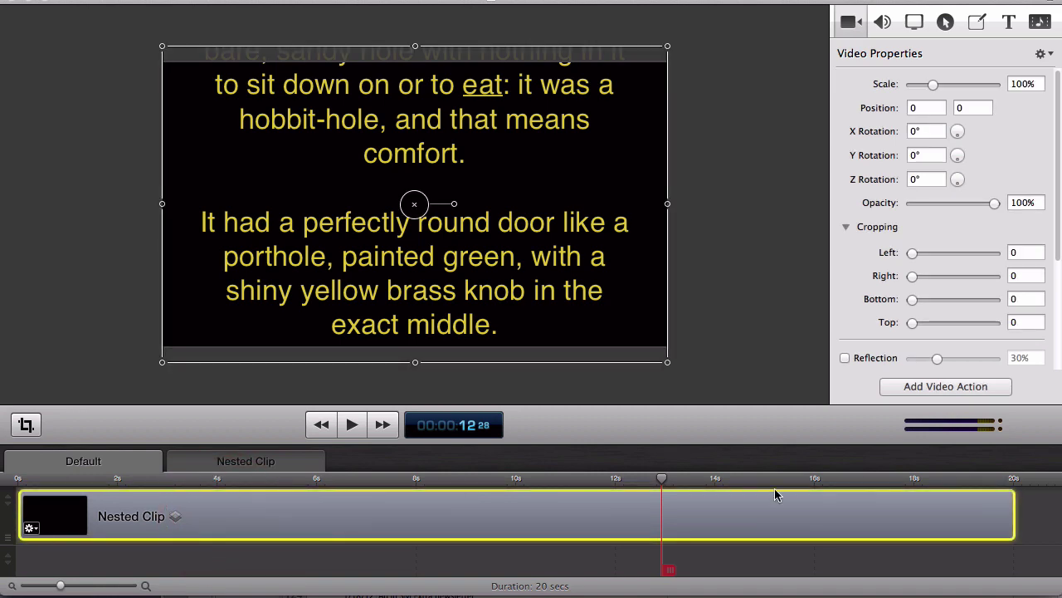
drag(670, 481, 547, 481)
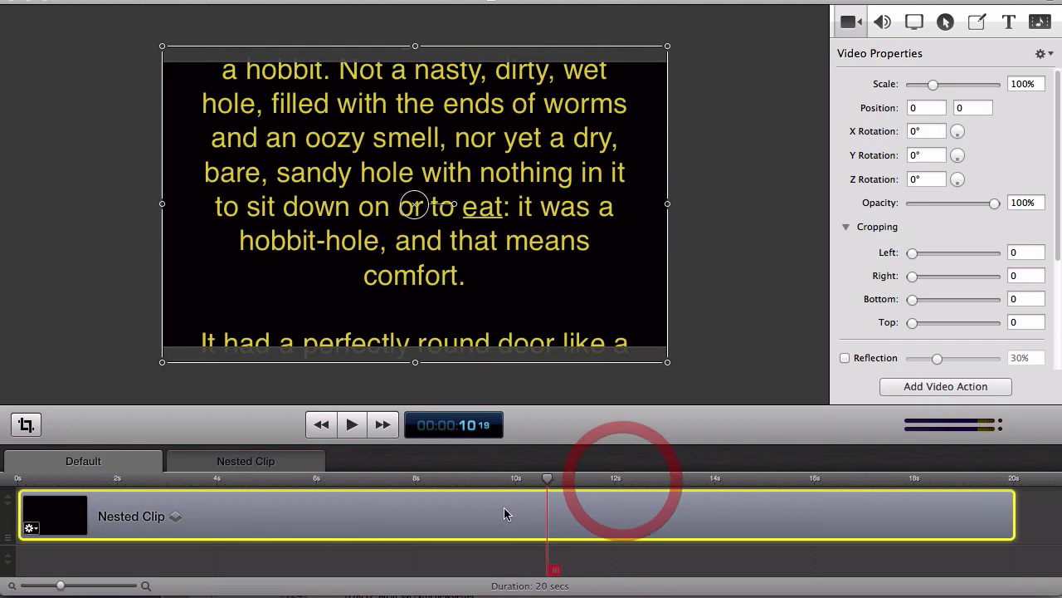
click(924, 131)
text(-70)
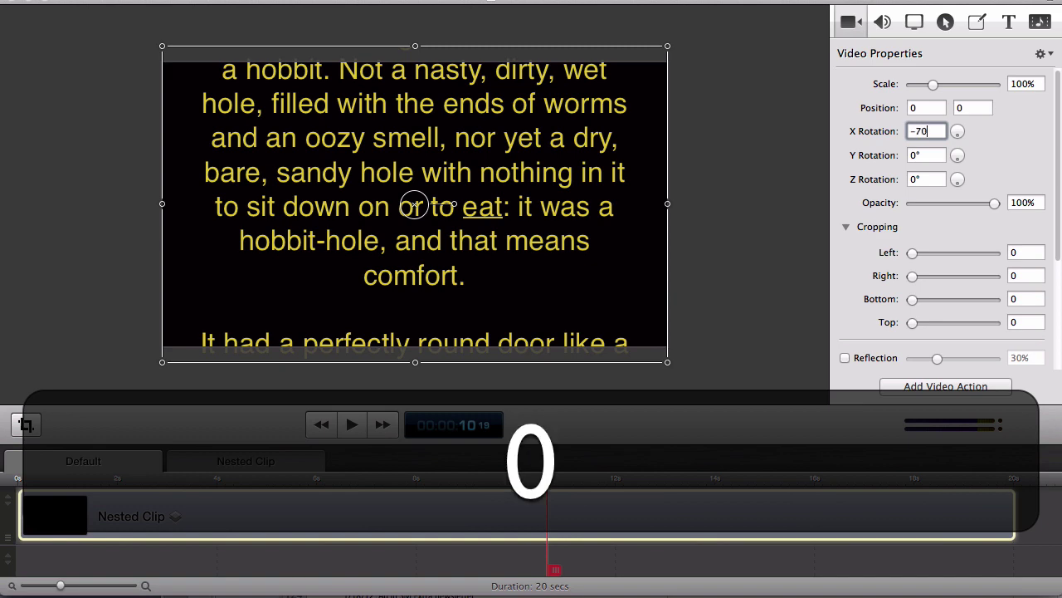
key(Return)
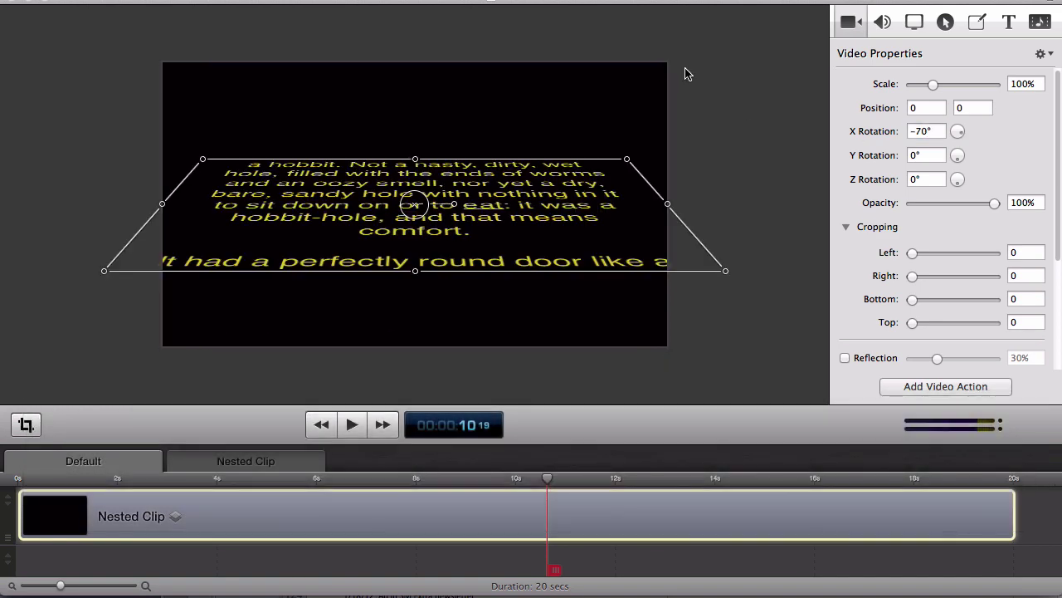
drag(550, 480, 902, 524)
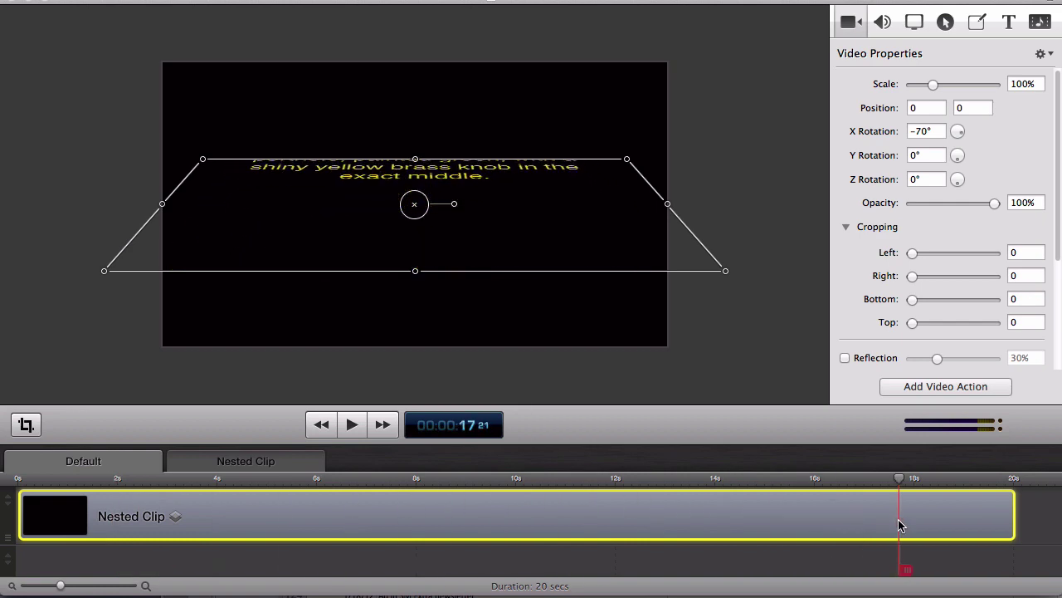
click(716, 378)
drag(883, 486, 624, 484)
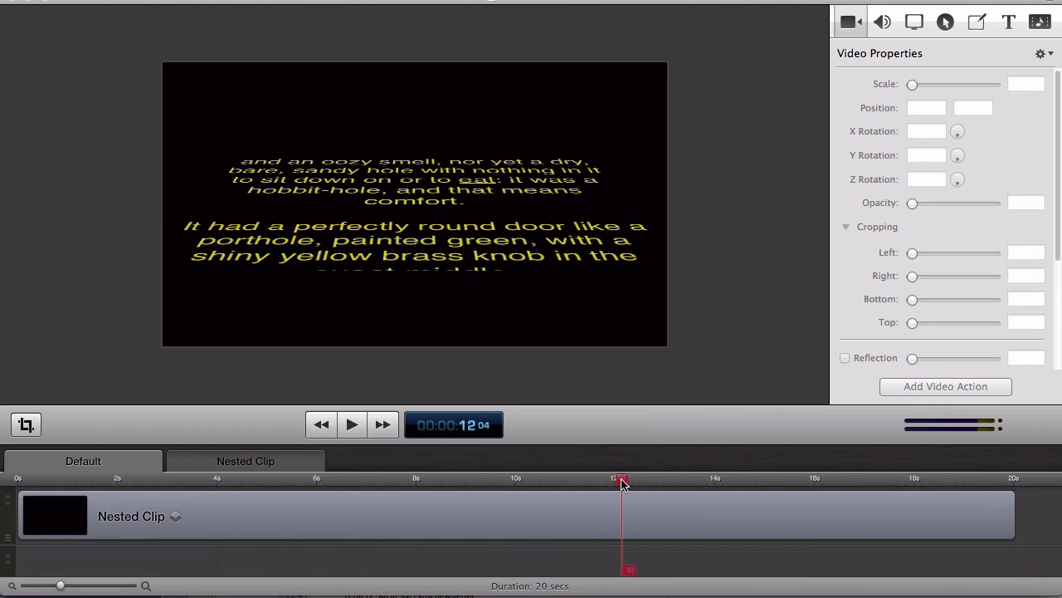
Move the tilted nested clip lower, enlarge it upward, and play the crawl to check
click(552, 521)
drag(442, 254, 441, 330)
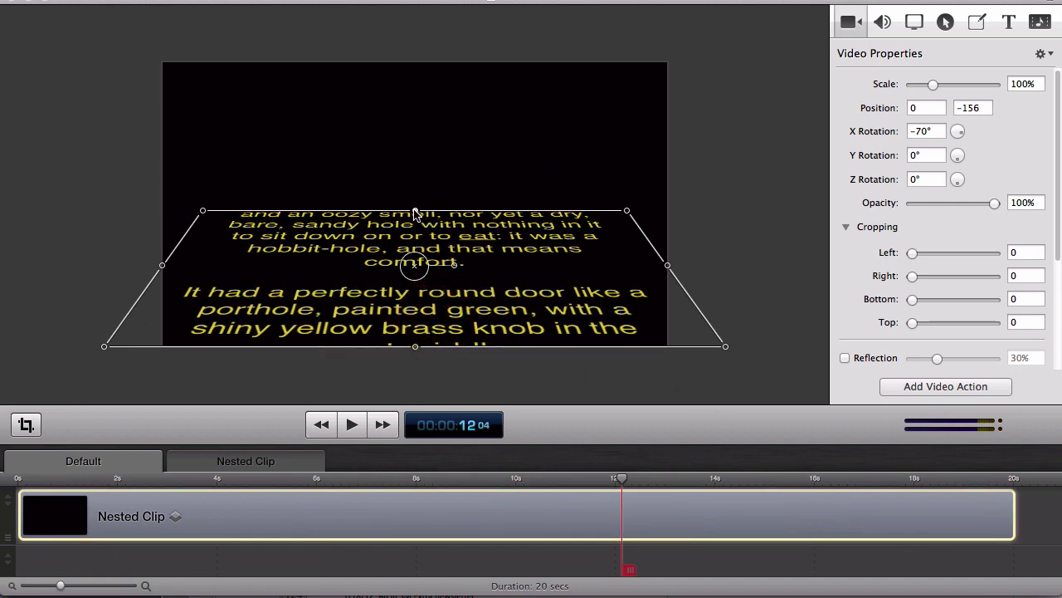
drag(416, 213, 415, 111)
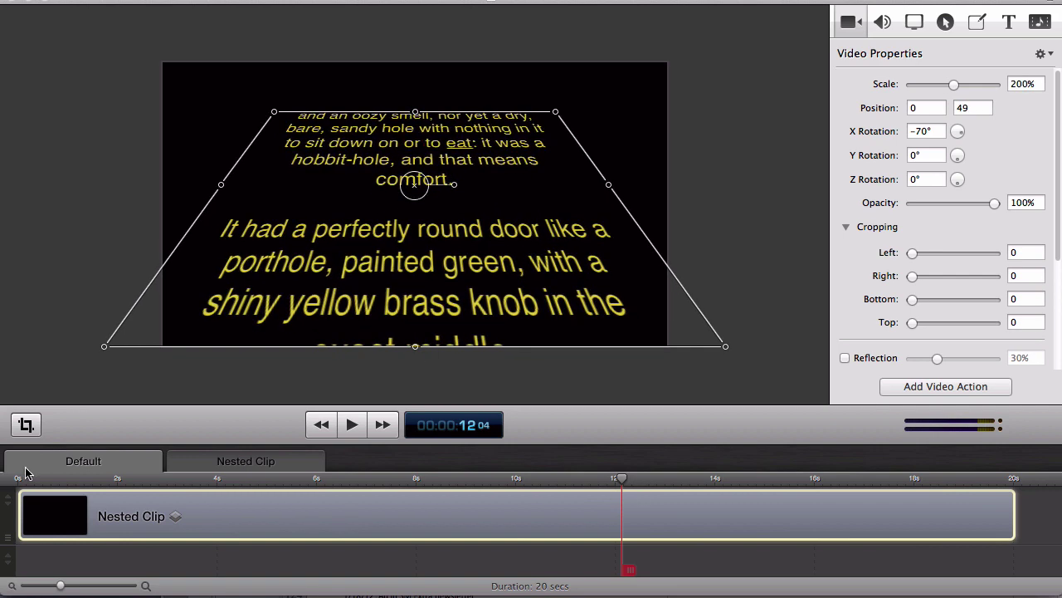
click(16, 476)
click(359, 423)
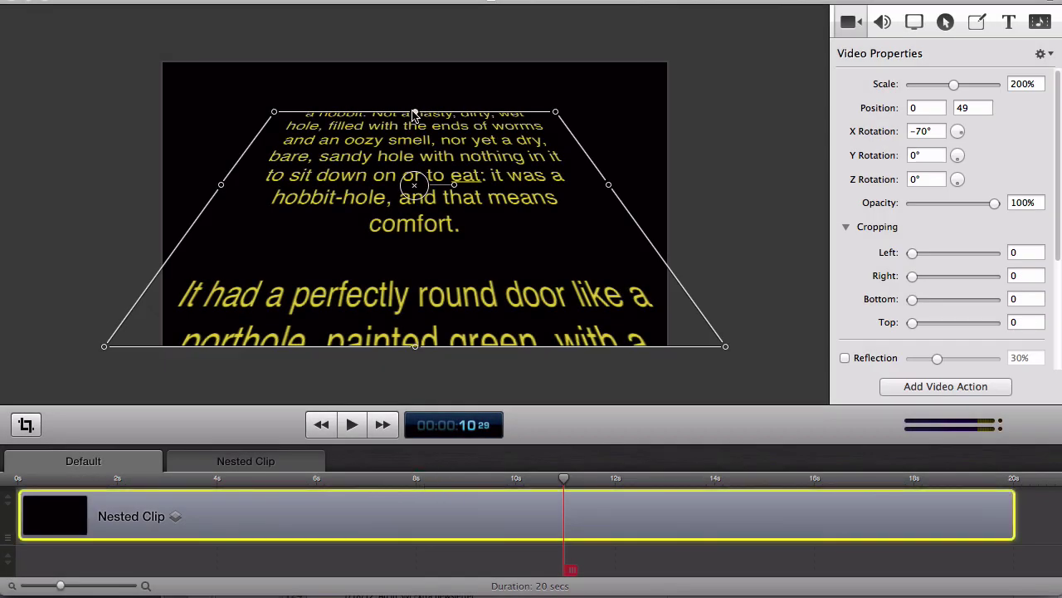
Scale the nested clip up to 261%, keeping it centred horizontally
drag(556, 113, 589, 88)
drag(523, 208, 511, 211)
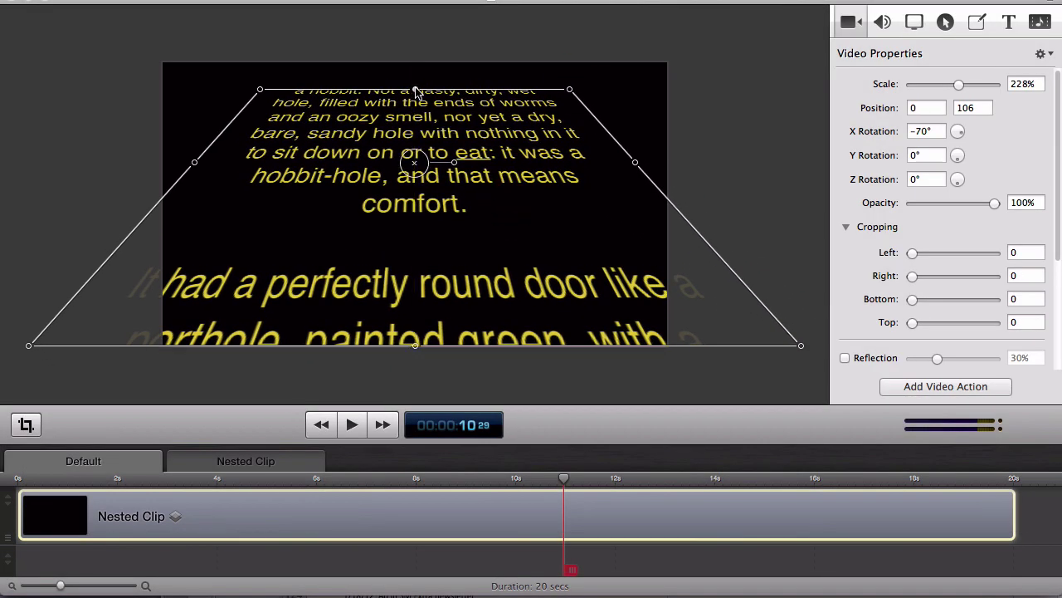
drag(417, 91, 417, 91)
drag(571, 96, 589, 83)
drag(494, 133, 476, 139)
drag(417, 80, 417, 64)
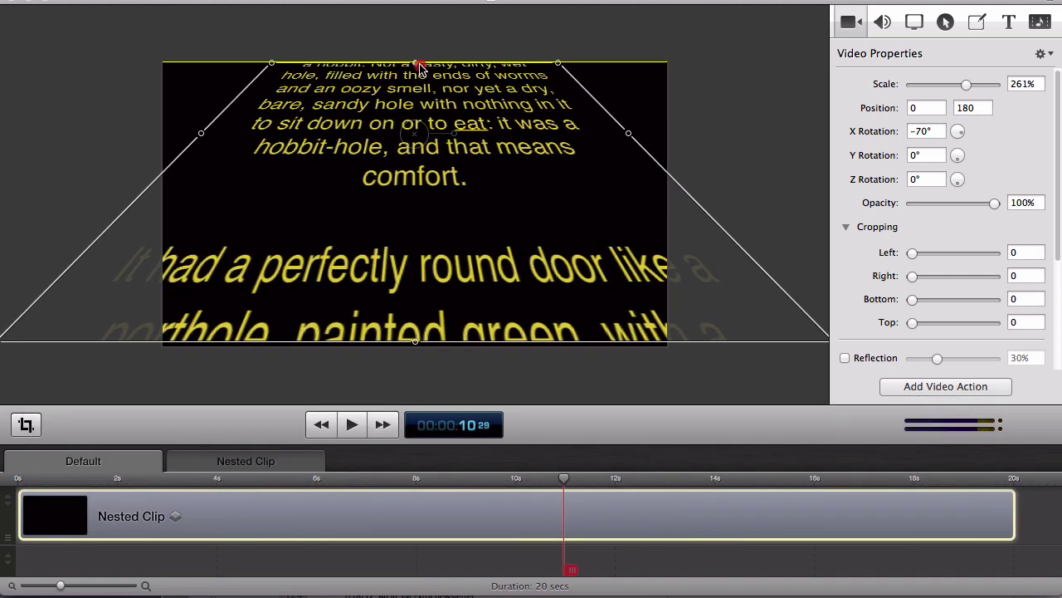
Inside the nested clip, narrow the Hobbit text box so lines wrap shorter, then recentre it
click(239, 462)
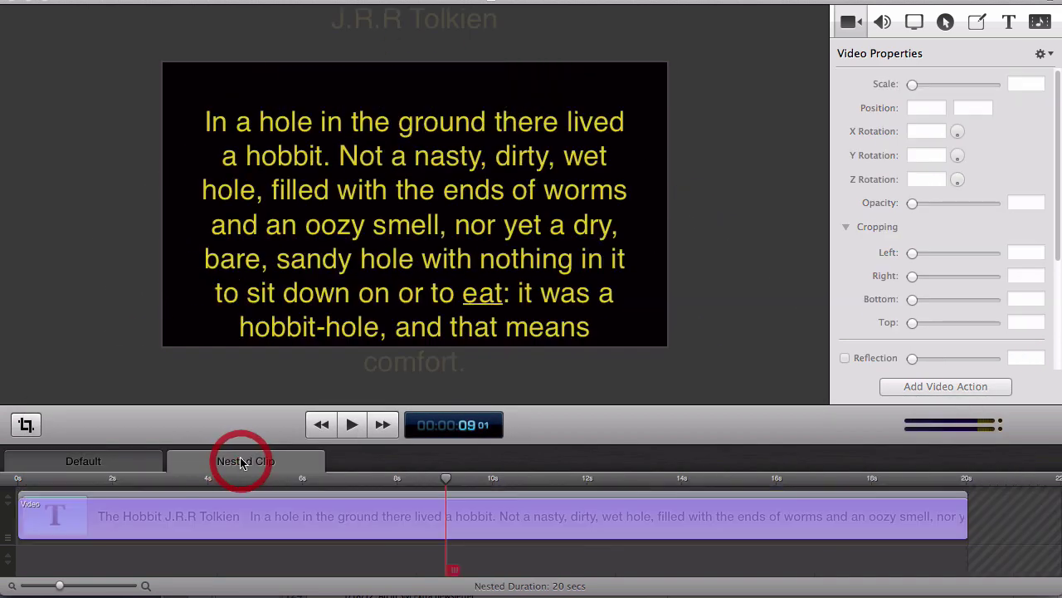
click(363, 233)
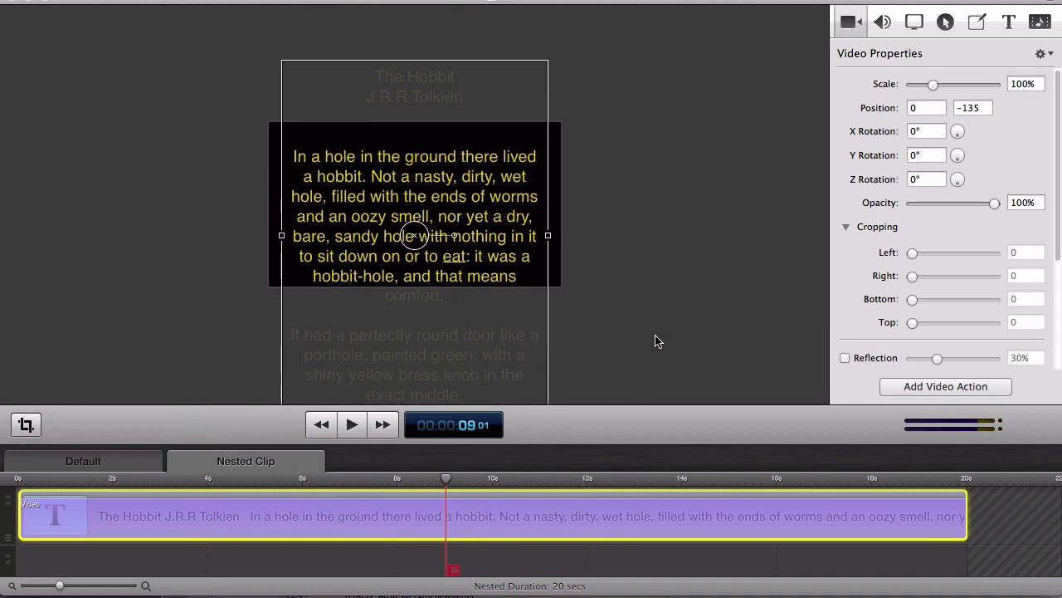
drag(506, 98, 504, 94)
click(534, 47)
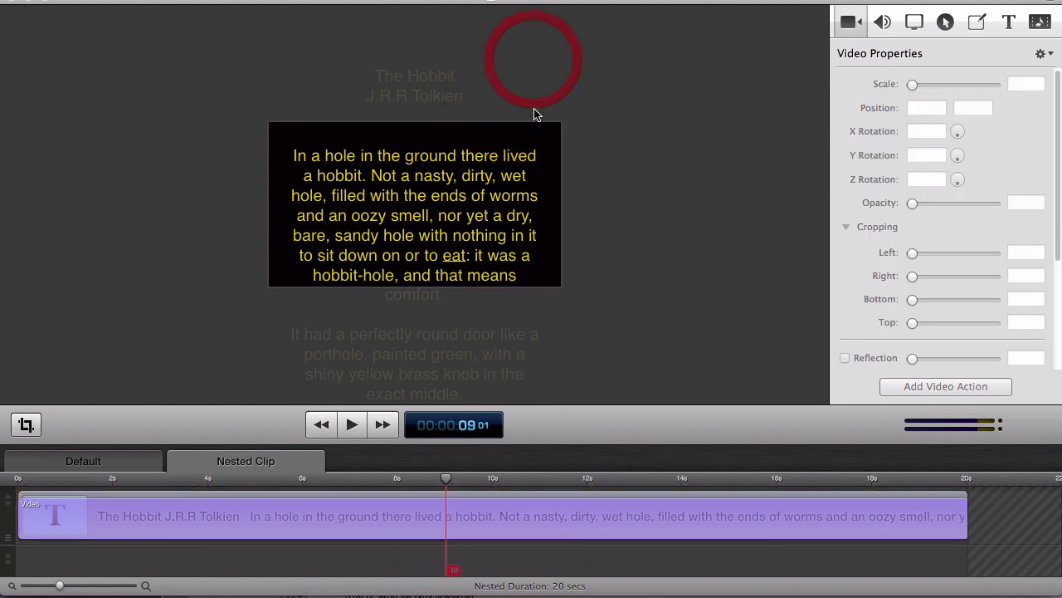
click(504, 174)
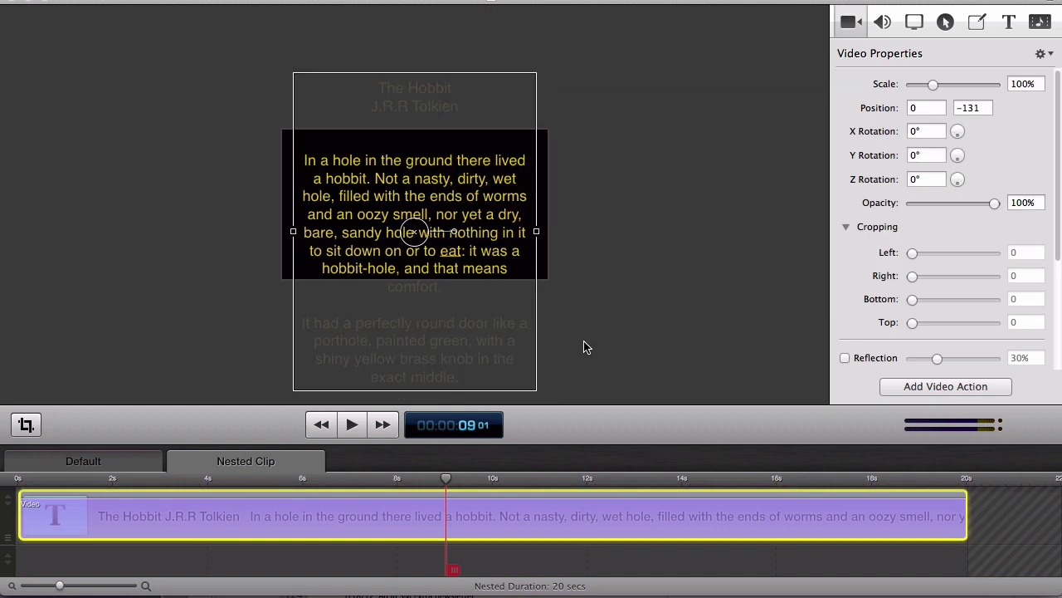
drag(537, 237, 514, 232)
drag(435, 236, 444, 237)
drag(424, 247, 436, 248)
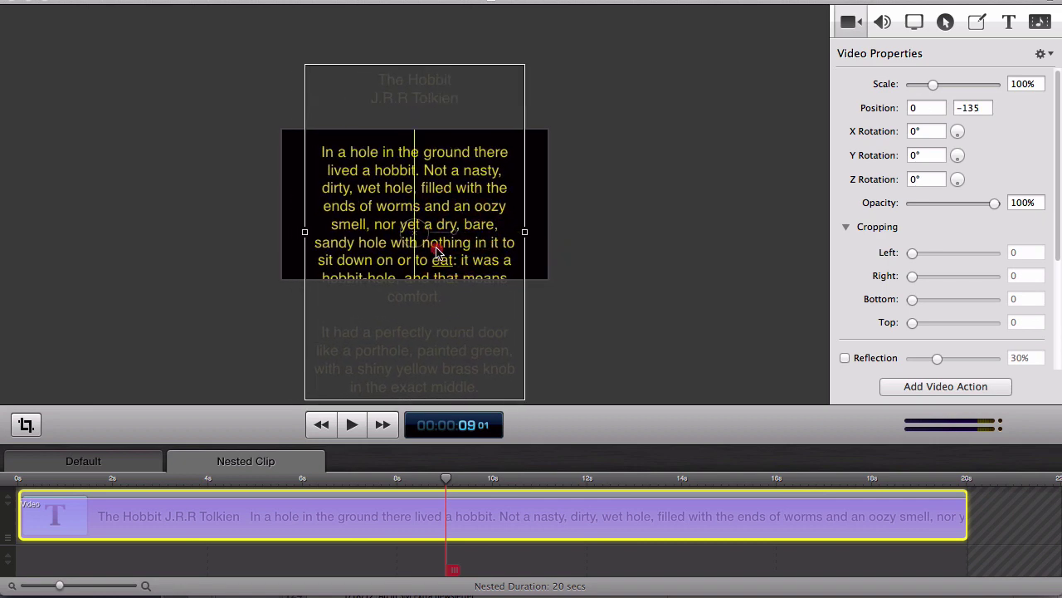
Play the tilted Hobbit crawl from 0 seconds on the main timeline
click(74, 462)
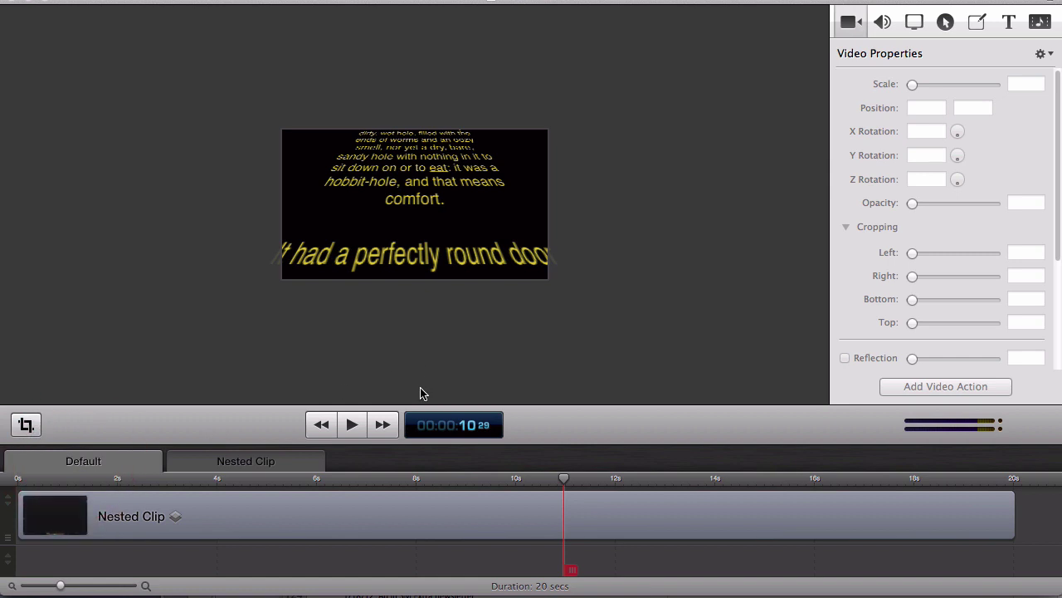
click(58, 480)
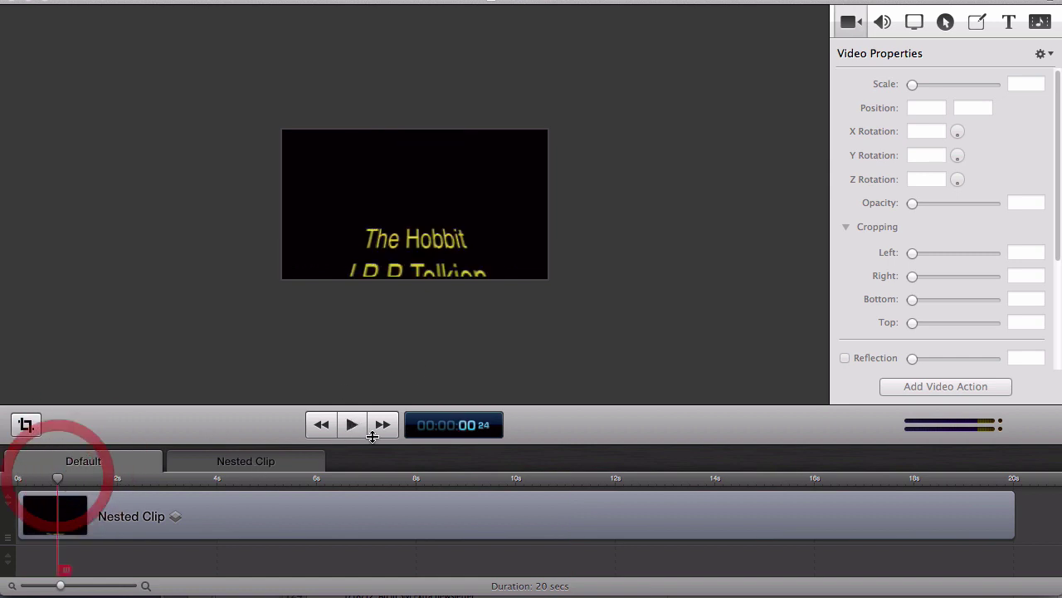
click(352, 425)
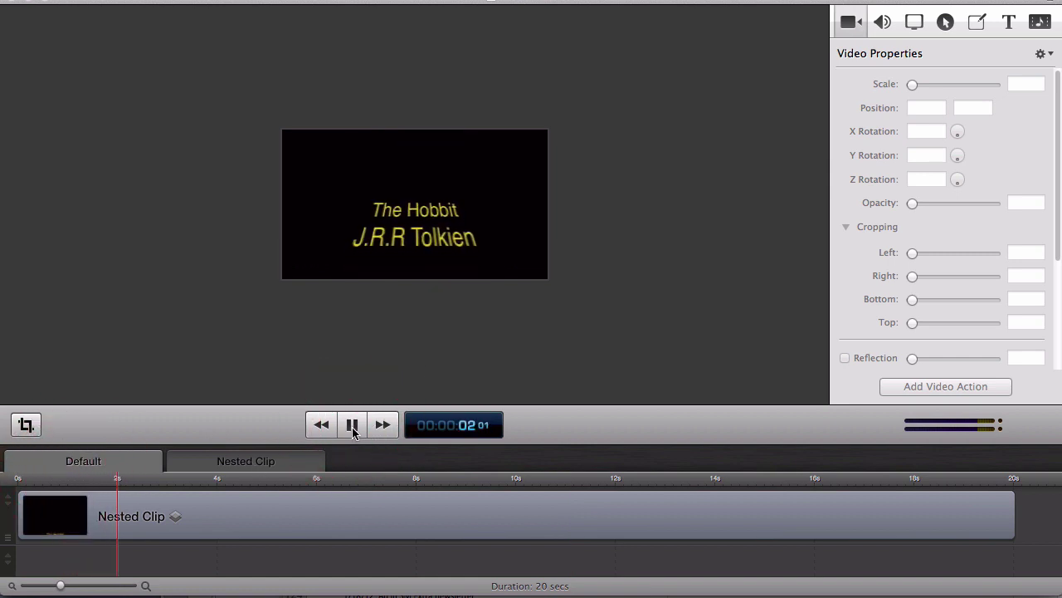